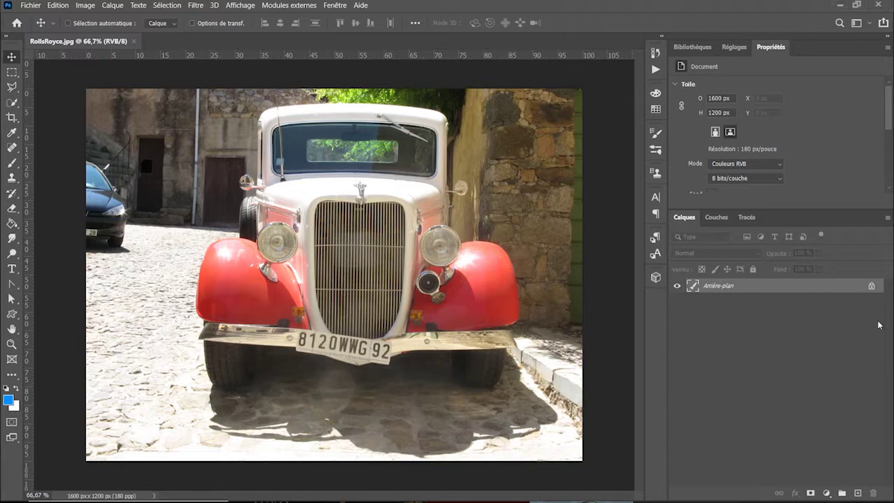
Unlock the background as Calque 0 and add a new layer, Calque 1, beneath it
{"action": "left_click", "coordinate": [871, 287]}
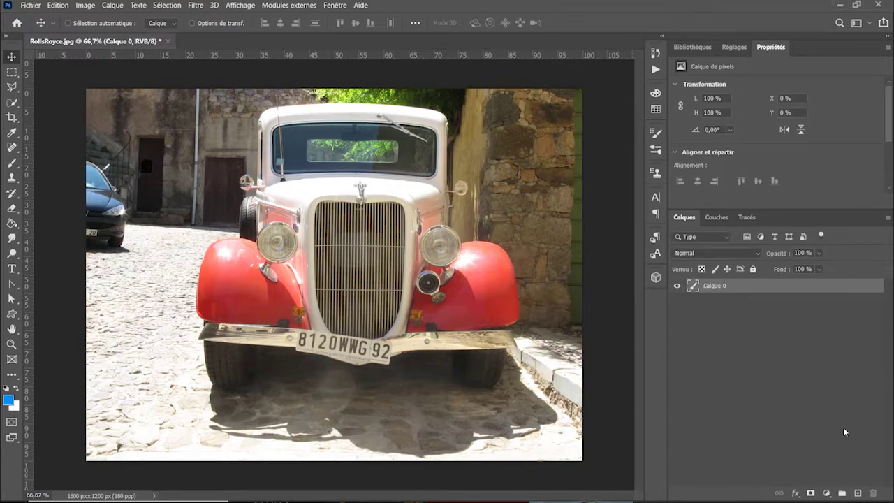
{"action": "left_click", "coordinate": [858, 493]}
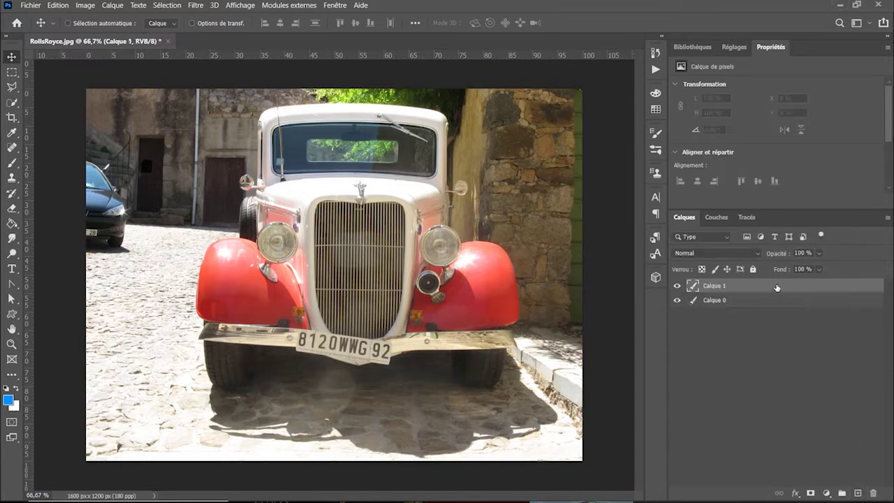
{"action": "left_click_drag", "start_coordinate": [777, 287], "coordinate": [775, 315]}
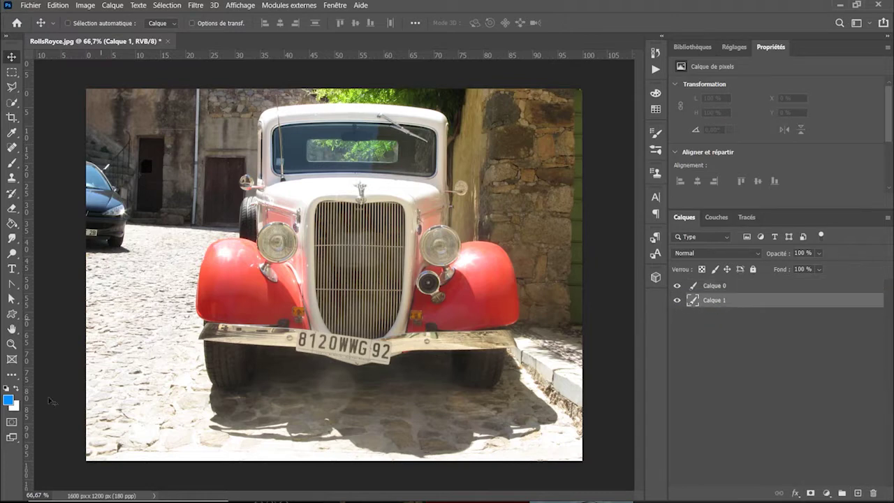
Fill Calque 1 with colour using the Paint Bucket, then reselect Calque 0
{"action": "left_click", "coordinate": [14, 226]}
{"action": "left_click", "coordinate": [676, 286]}
{"action": "left_click", "coordinate": [387, 261]}
{"action": "left_click", "coordinate": [676, 286]}
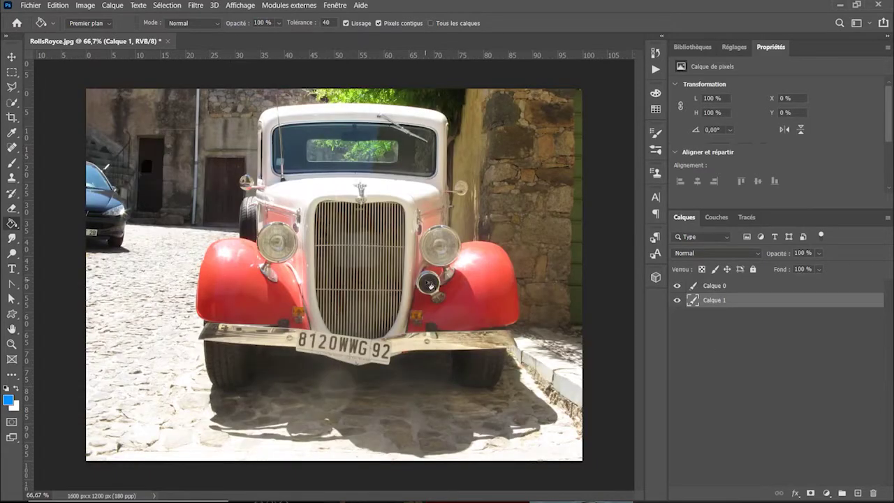
{"action": "left_click", "coordinate": [800, 287]}
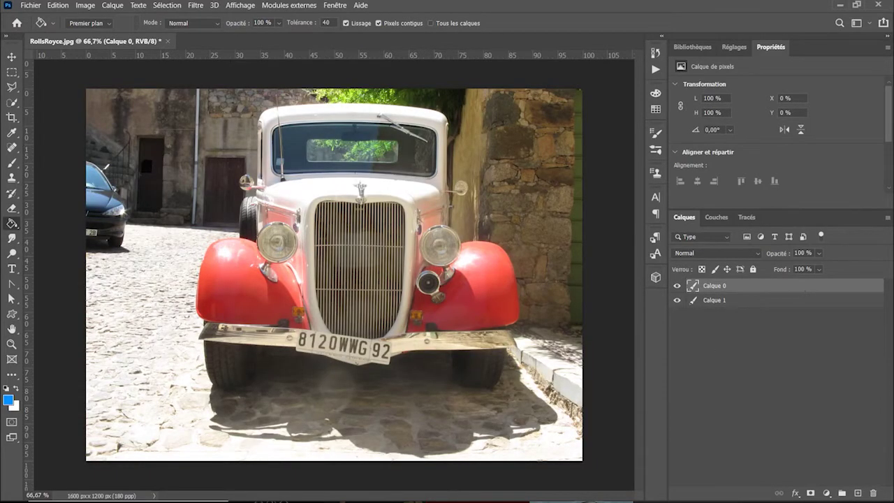
Quick-select the left building, ground, right stone wall and wall beside the car
{"action": "key", "text": "w"}
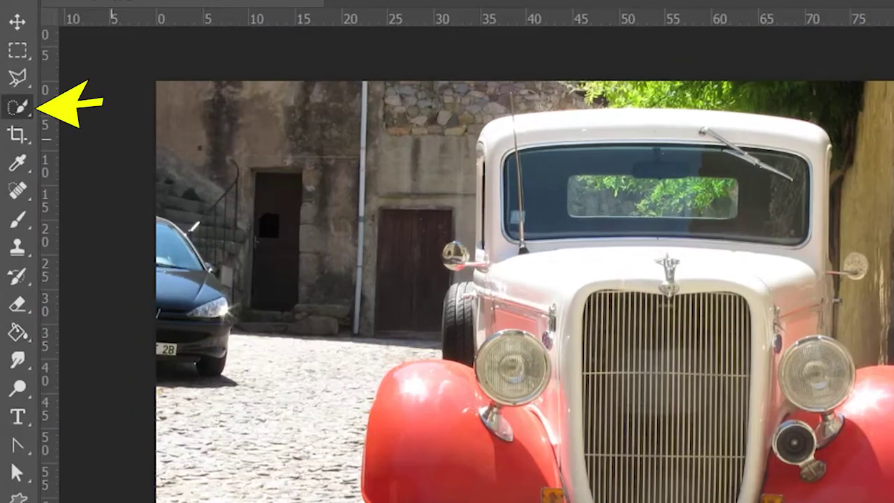
{"action": "left_click_drag", "start_coordinate": [139, 174], "coordinate": [452, 419]}
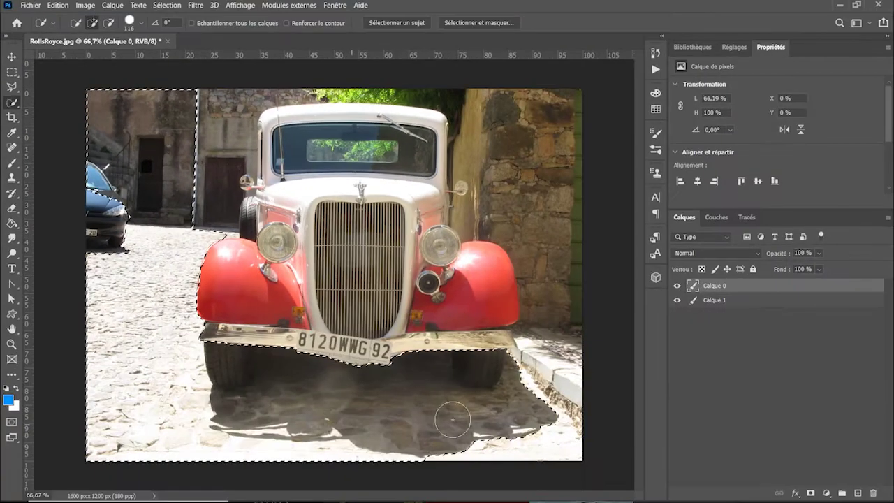
{"action": "left_click", "coordinate": [548, 190]}
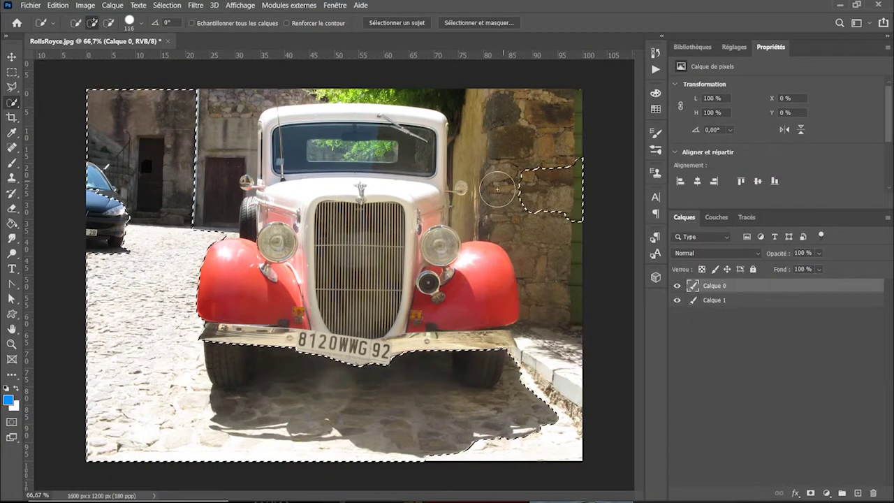
{"action": "left_click_drag", "start_coordinate": [498, 189], "coordinate": [538, 183]}
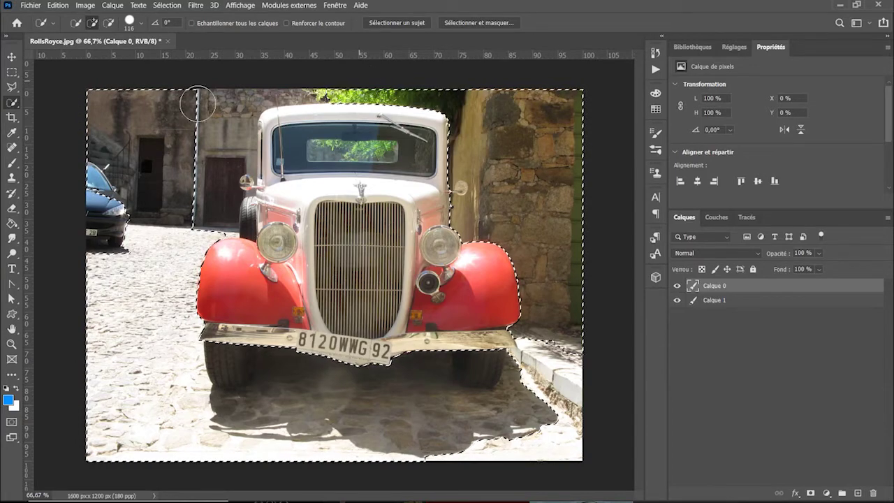
{"action": "left_click_drag", "start_coordinate": [149, 159], "coordinate": [210, 177]}
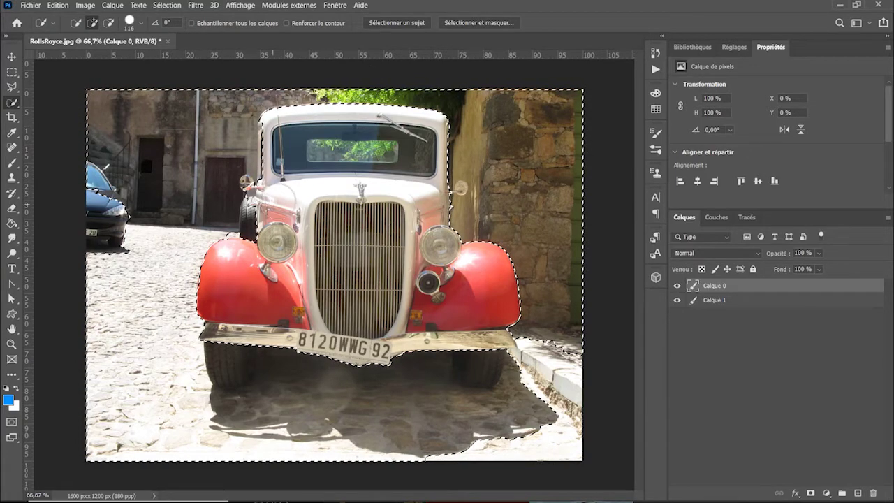
Zoom in close on the car's left headlight area
{"action": "key", "text": "z"}
{"action": "left_click_drag", "start_coordinate": [242, 210], "coordinate": [293, 210]}
{"action": "key", "text": "w"}
{"action": "left_click_drag", "start_coordinate": [364, 203], "coordinate": [273, 239]}
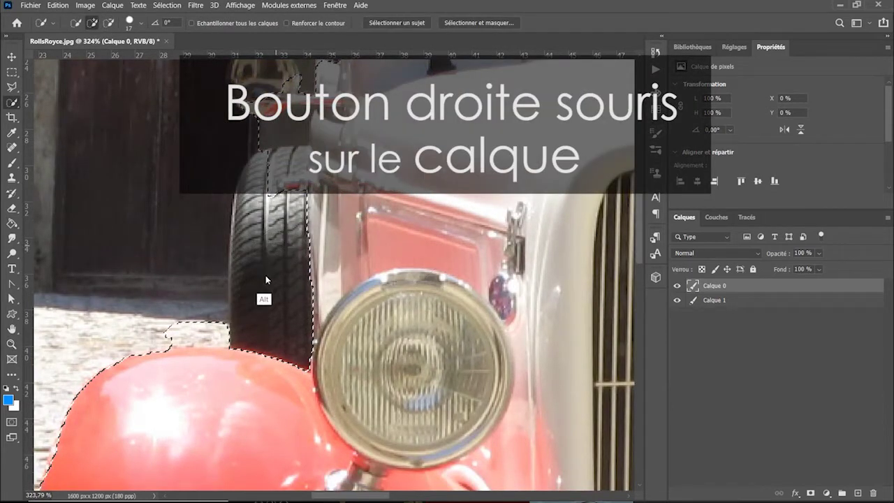
Subtract the left tire, side mirror and windscreen pillar from the selection with a smaller brush
{"action": "left_click_drag", "start_coordinate": [273, 303], "coordinate": [277, 194]}
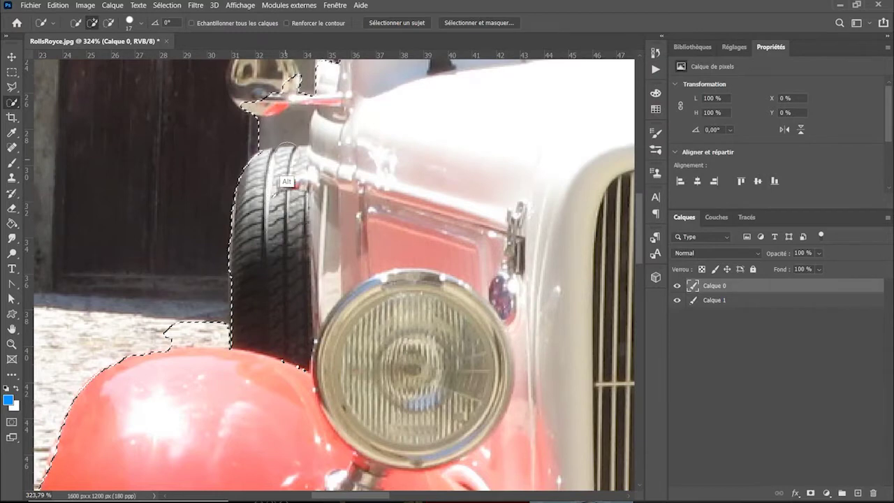
{"action": "left_click_drag", "start_coordinate": [280, 136], "coordinate": [287, 129]}
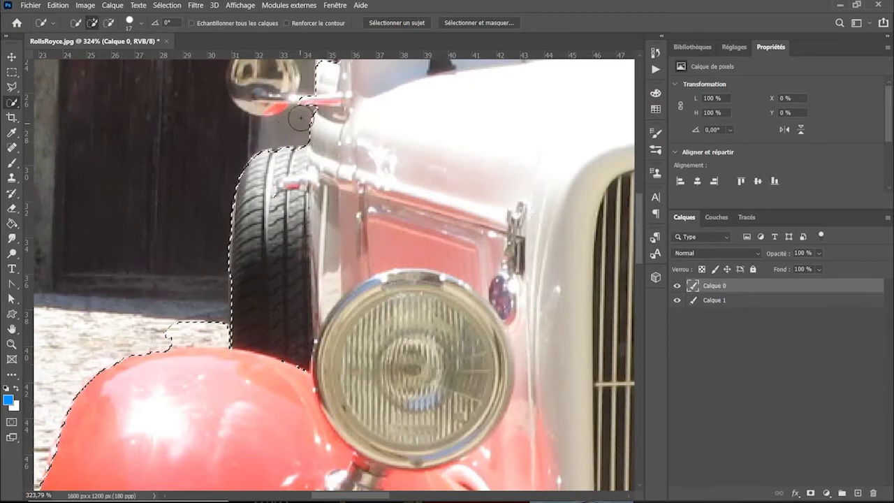
{"action": "left_click_drag", "start_coordinate": [404, 147], "coordinate": [395, 227]}
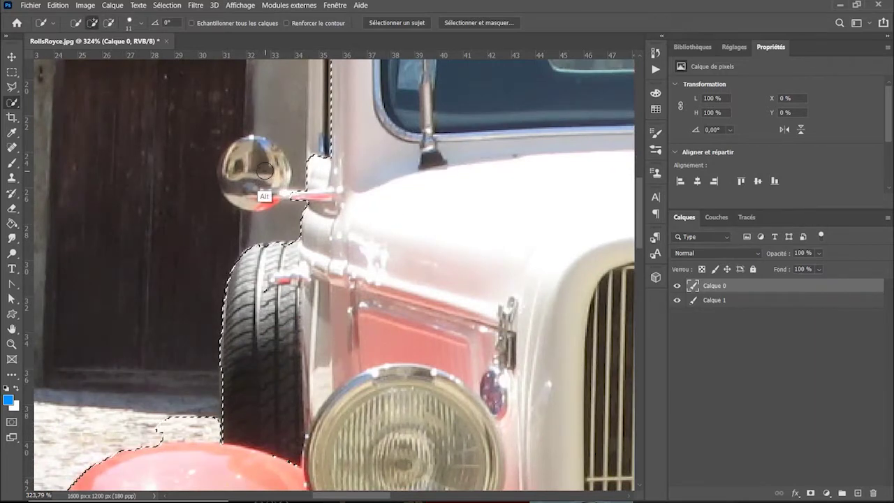
{"action": "mouse_move", "coordinate": [261, 176]}
{"action": "left_mouse_down"}
{"action": "mouse_move", "coordinate": [255, 189]}
{"action": "mouse_move", "coordinate": [264, 157]}
{"action": "left_mouse_up"}
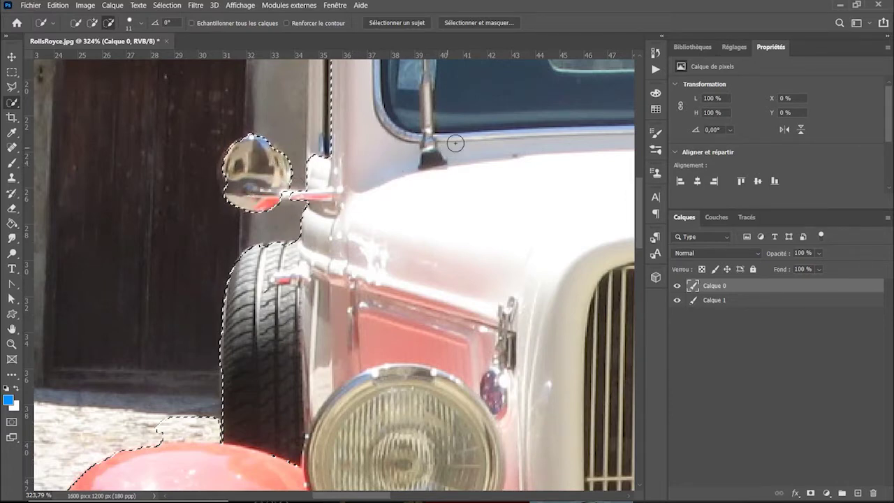
{"action": "scroll", "coordinate": [377, 265], "scroll_direction": "up", "scroll_amount": 5}
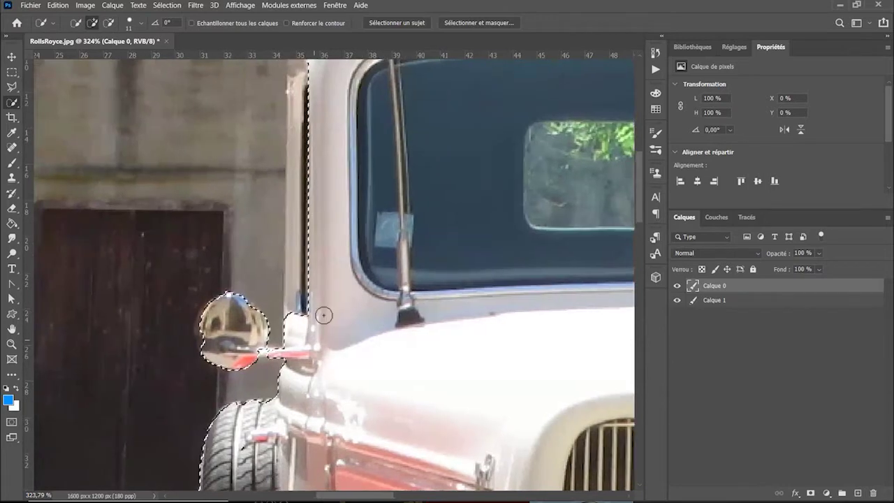
{"action": "mouse_move", "coordinate": [299, 255]}
{"action": "left_mouse_down"}
{"action": "mouse_move", "coordinate": [315, 143]}
{"action": "mouse_move", "coordinate": [306, 134]}
{"action": "left_mouse_up"}
Add the foliage seen through the rear window to the selection and trim its bottom edge
{"action": "scroll", "coordinate": [335, 195], "scroll_direction": "right", "scroll_amount": 5}
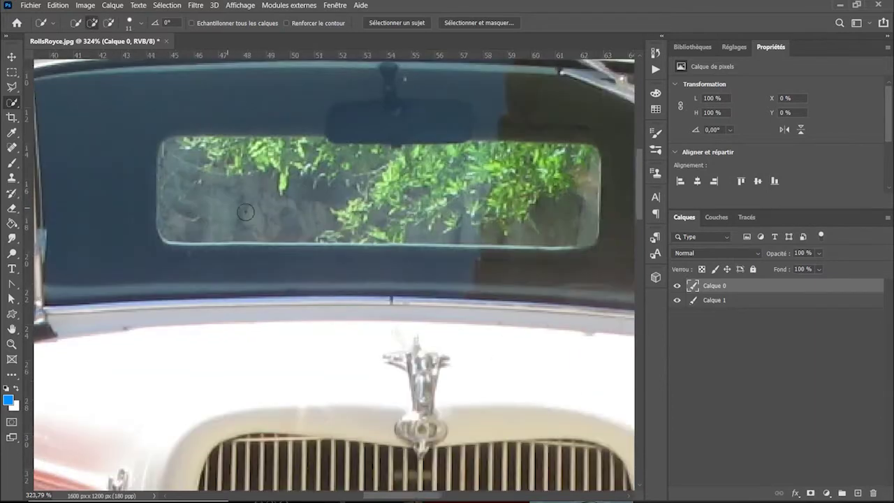
{"action": "left_click_drag", "start_coordinate": [294, 210], "coordinate": [587, 209]}
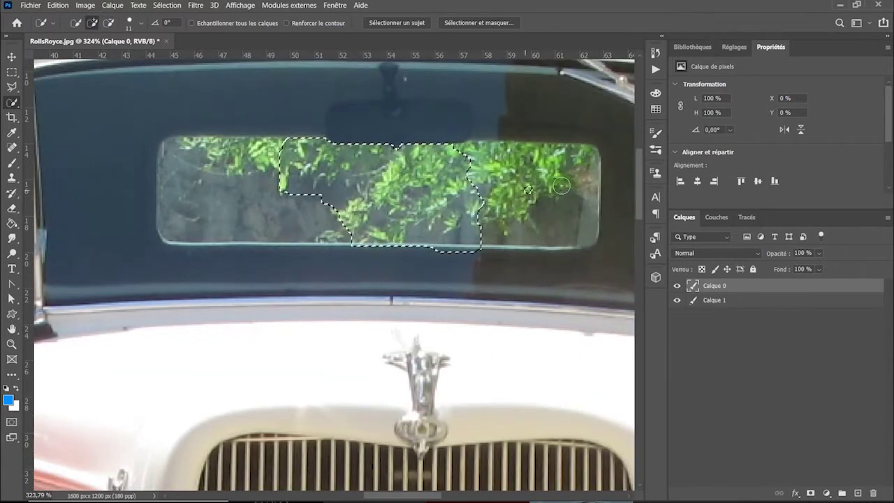
{"action": "left_click_drag", "start_coordinate": [246, 194], "coordinate": [258, 181]}
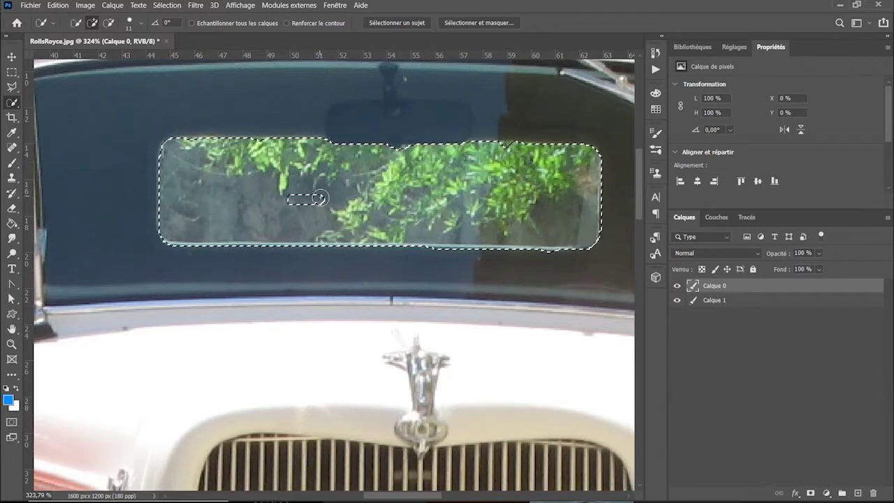
{"action": "left_click", "coordinate": [318, 198]}
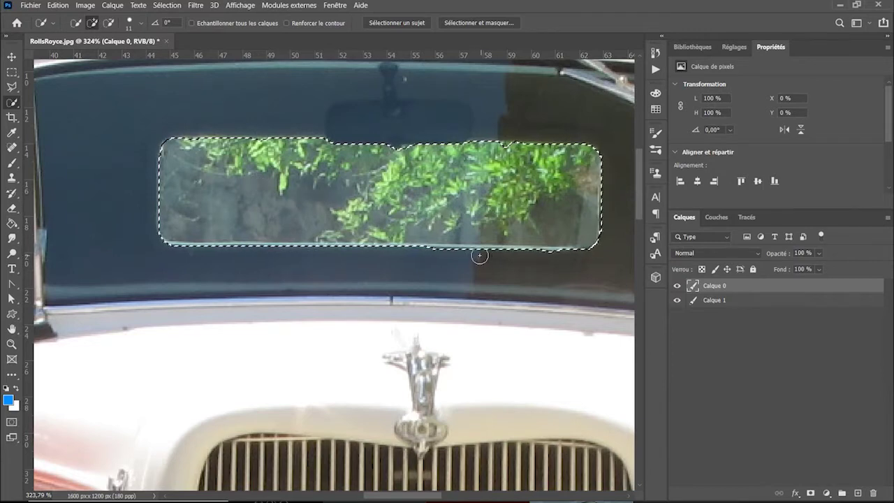
{"action": "key", "text": "alt"}
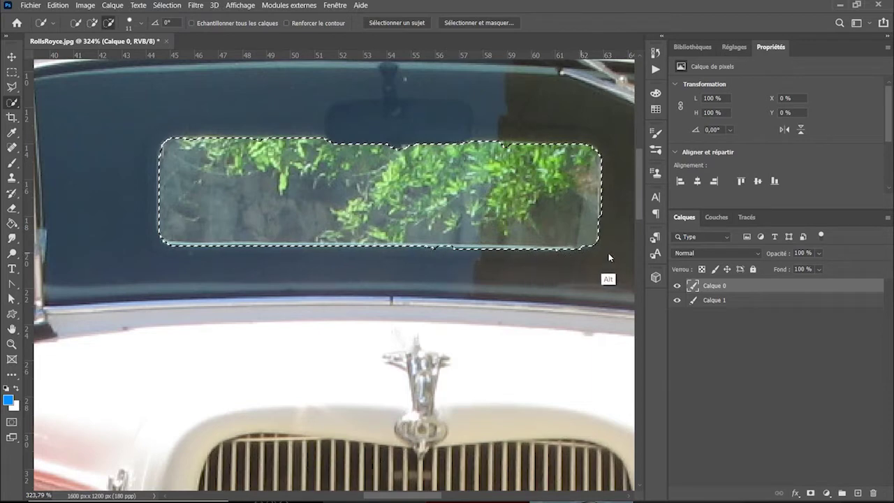
{"action": "key", "text": "alt"}
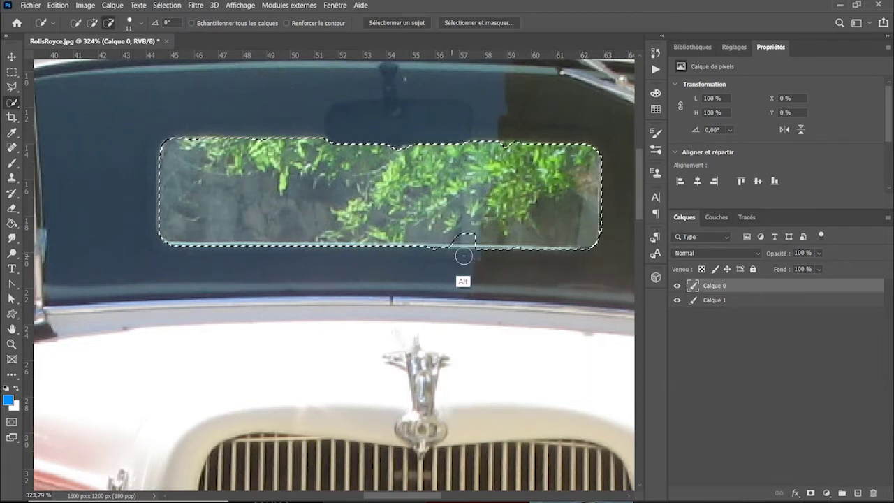
Reframe the whole car, subtract around the side mirror, and zoom back out
{"action": "key", "text": "z"}
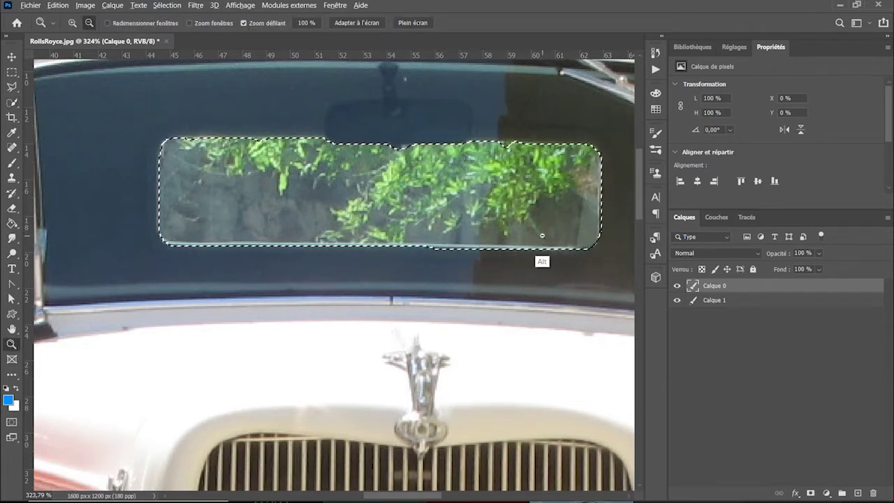
{"action": "left_click", "coordinate": [397, 252], "text": "alt"}
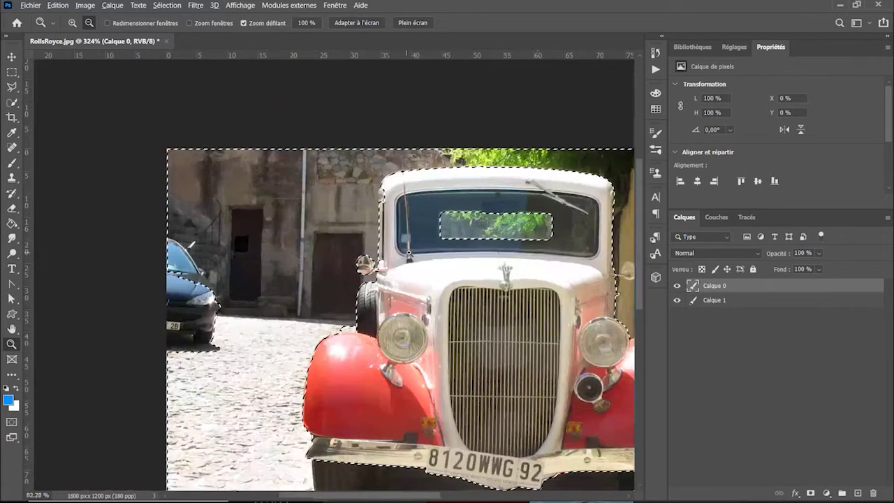
{"action": "left_click_drag", "start_coordinate": [397, 252], "coordinate": [419, 244]}
{"action": "left_click_drag", "start_coordinate": [563, 222], "coordinate": [494, 219]}
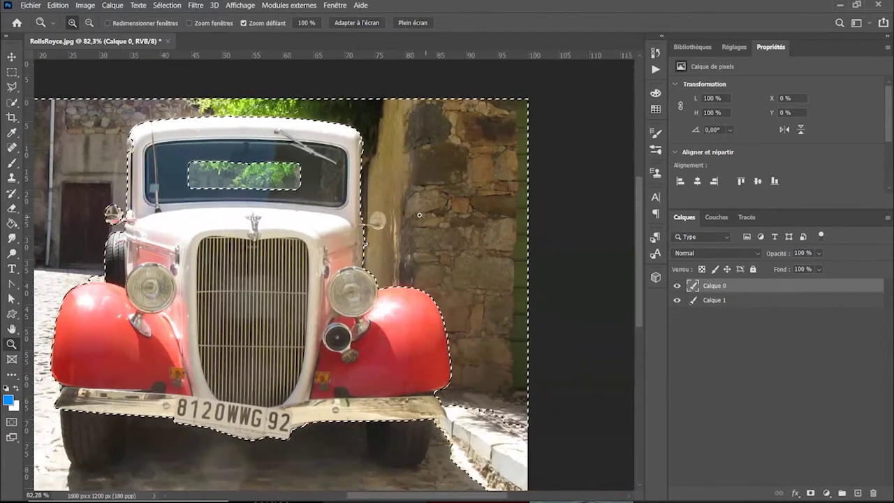
{"action": "left_click_drag", "start_coordinate": [377, 221], "coordinate": [447, 220]}
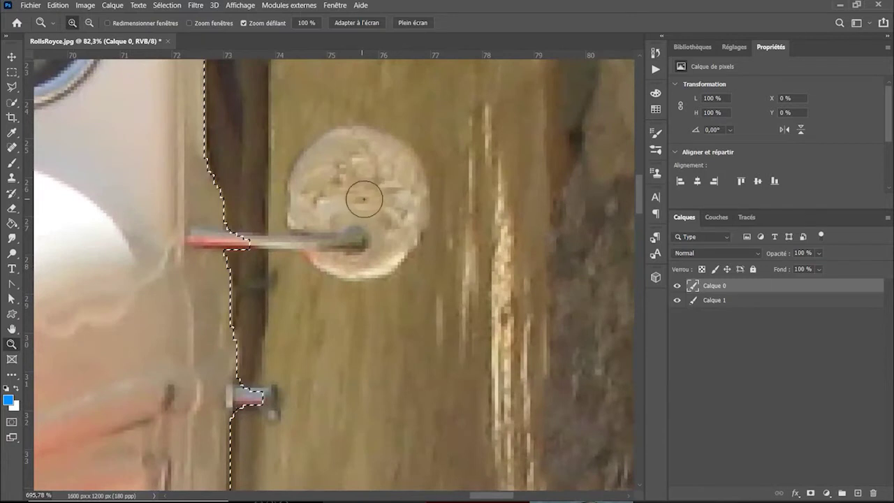
{"action": "key", "text": "w"}
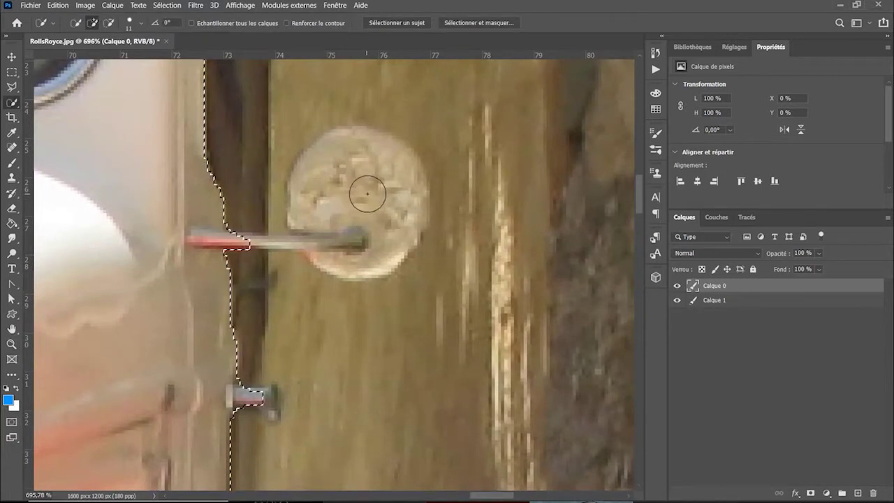
{"action": "key", "text": "alt"}
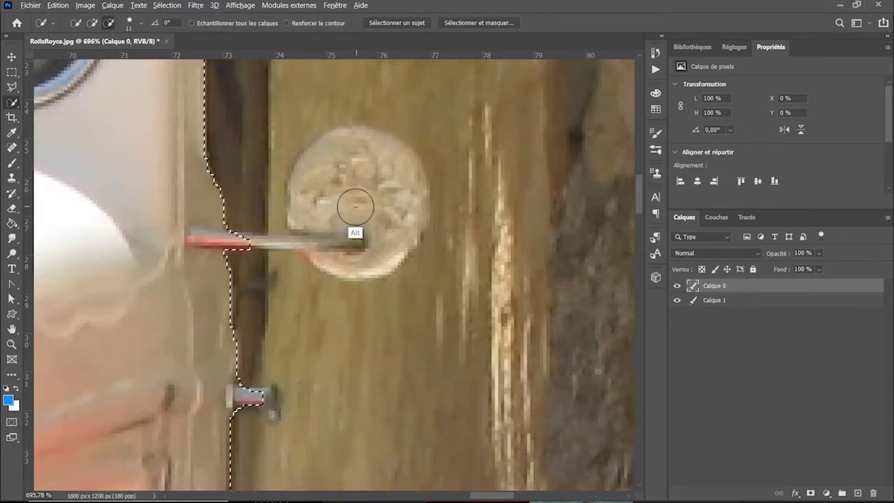
{"action": "key", "text": "ctrl+0"}
{"action": "key", "text": "z"}
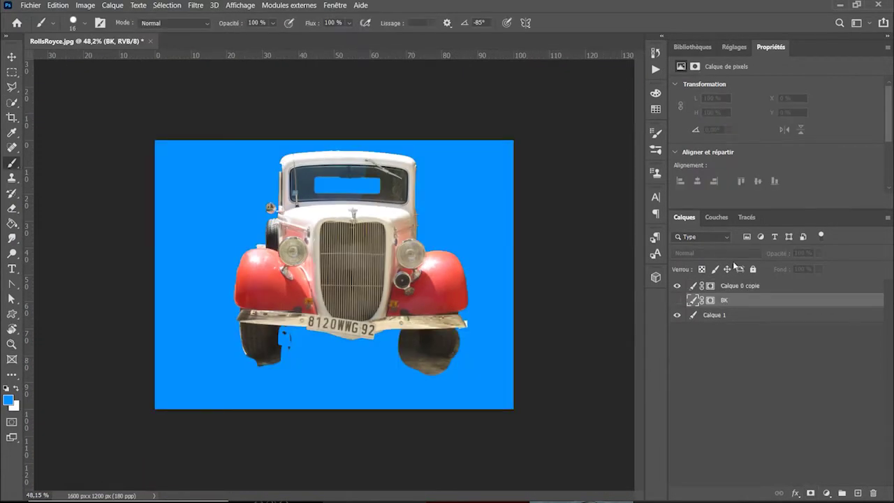
Zoom in on the car's grille, select Calque 0 copie and show the Réglages panel
{"action": "key", "text": "z"}
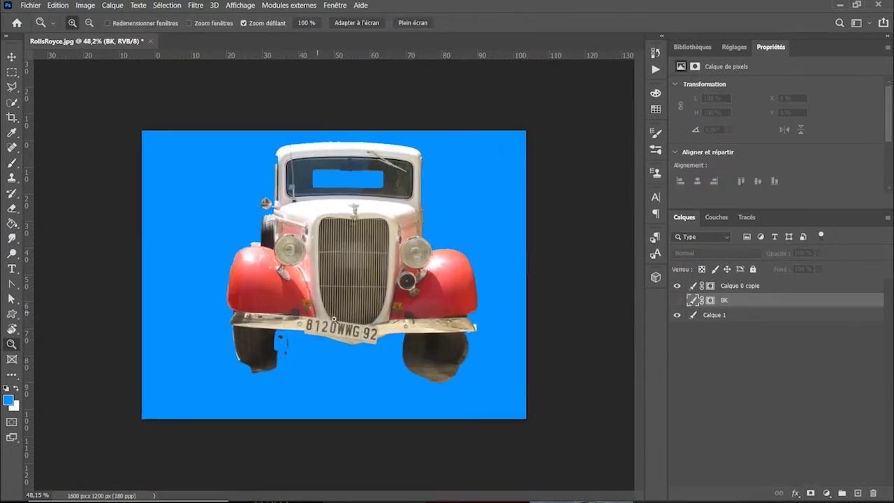
{"action": "left_click_drag", "start_coordinate": [395, 280], "coordinate": [407, 273]}
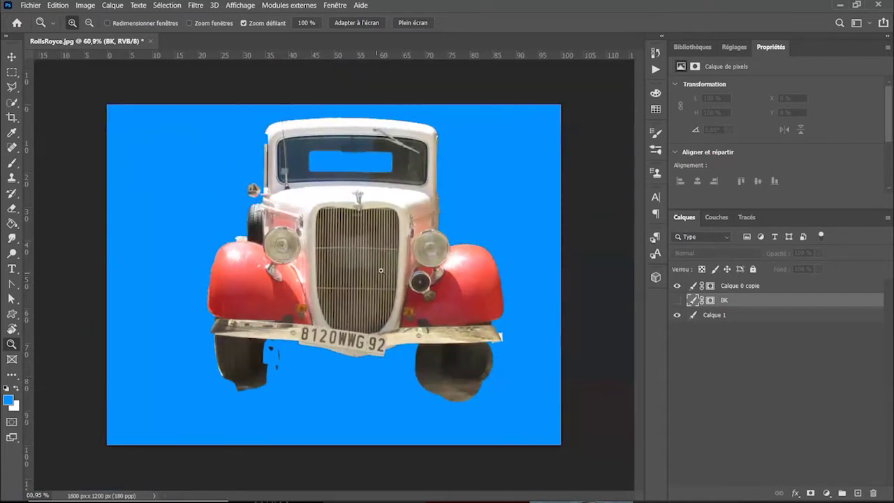
{"action": "left_click_drag", "start_coordinate": [364, 252], "coordinate": [378, 260]}
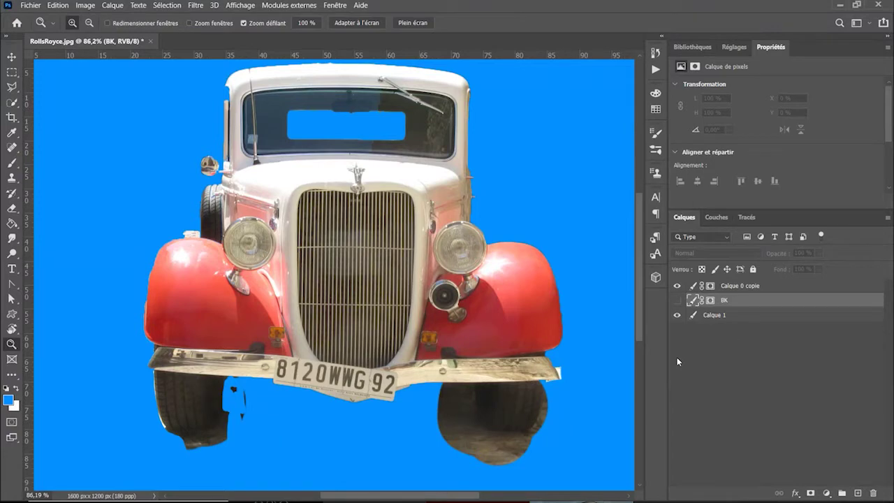
{"action": "left_click", "coordinate": [754, 286]}
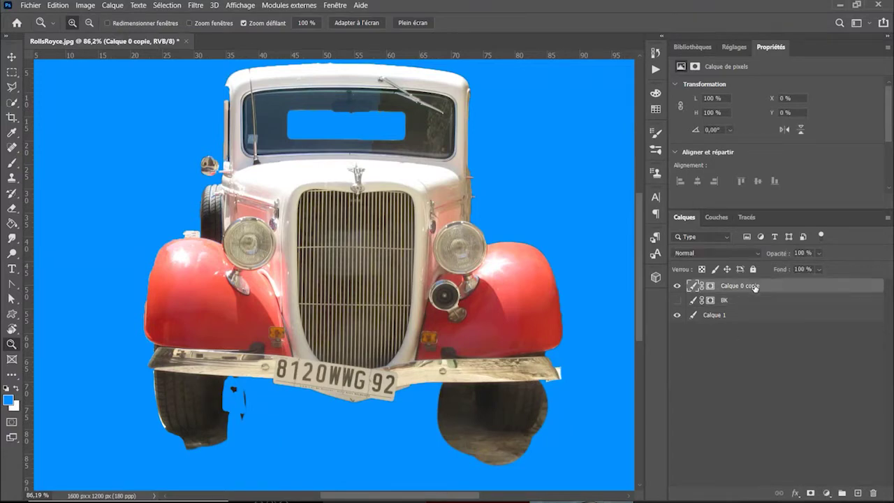
{"action": "left_click", "coordinate": [734, 48]}
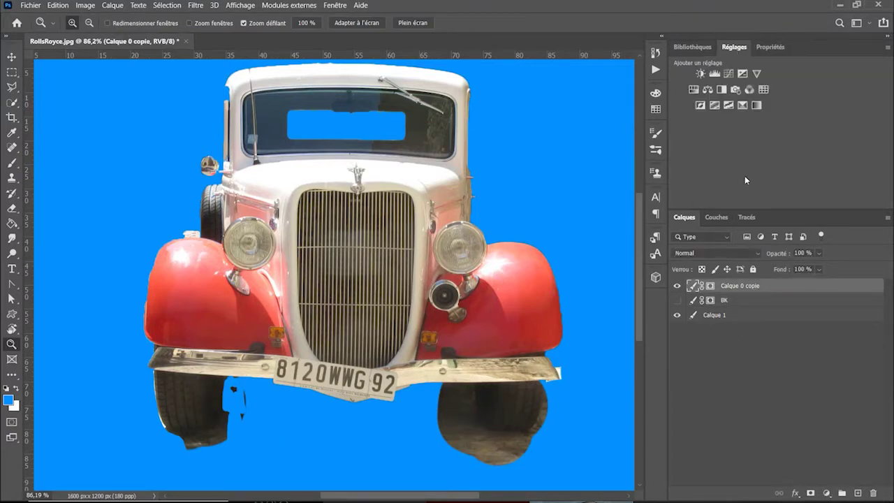
Add an Isohélie adjustment layer with Niveaux at 2 and delete its mask
{"action": "left_click", "coordinate": [714, 105]}
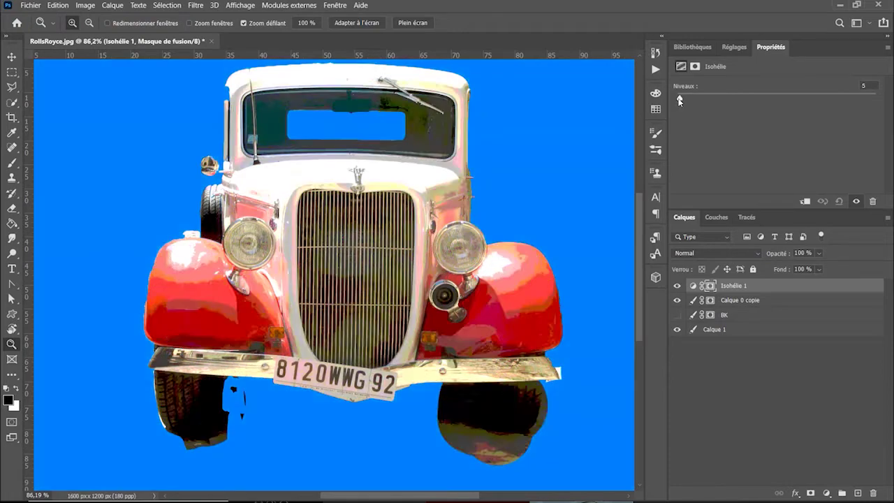
{"action": "left_click_drag", "start_coordinate": [679, 101], "coordinate": [676, 101]}
{"action": "key", "text": "Delete"}
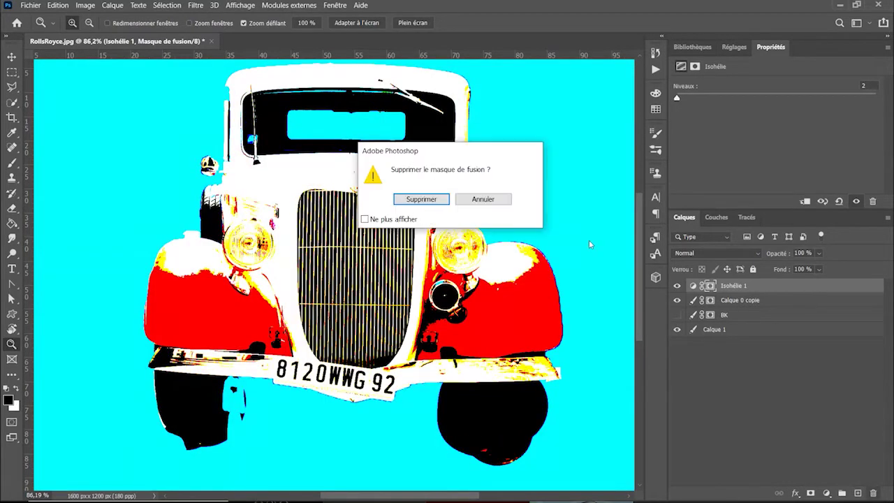
{"action": "left_click", "coordinate": [424, 199]}
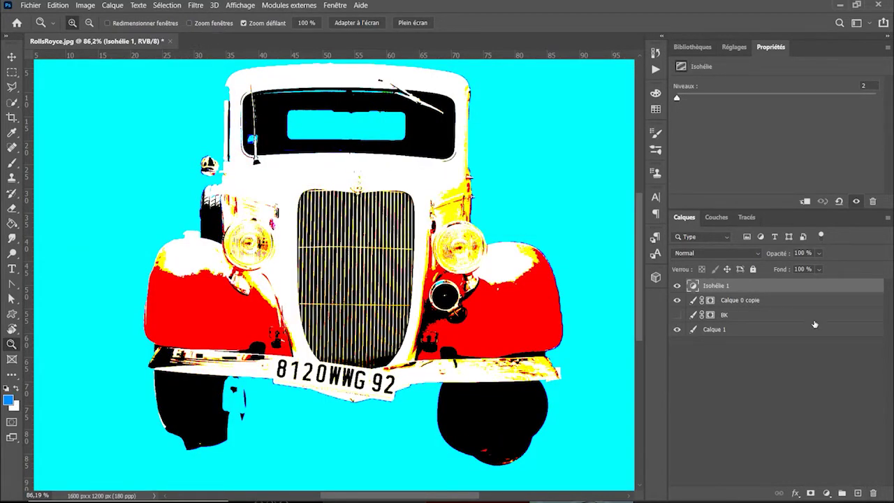
Delete Isohélie 1, hide Calque 1 and convert Calque 0 copie to a smart object
{"action": "left_click", "coordinate": [873, 493]}
{"action": "left_click", "coordinate": [676, 315]}
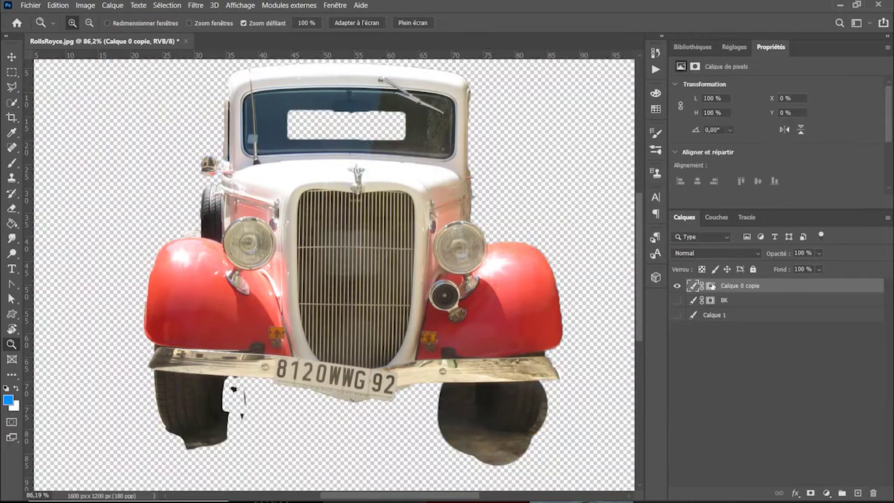
{"action": "right_click", "coordinate": [722, 285]}
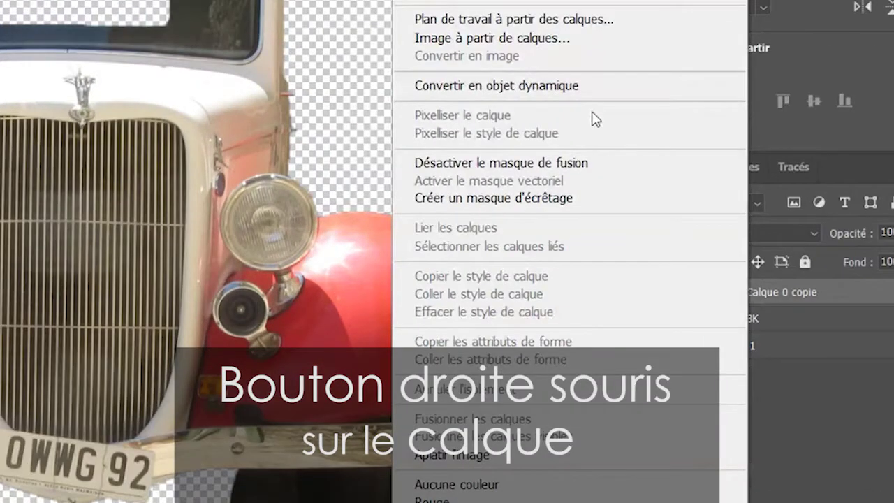
{"action": "left_click", "coordinate": [590, 89]}
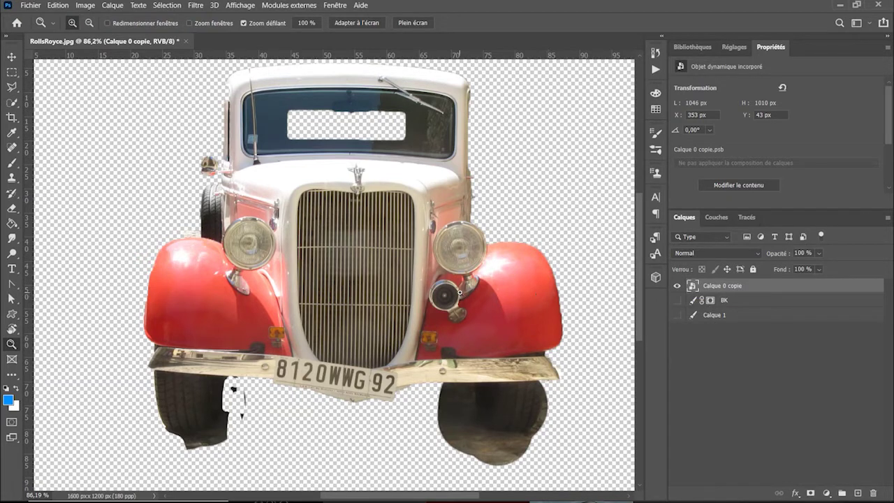
Apply Contour postérisé from the Filter Gallery with Épaisseur 2, Intensité 0, Postérisation 0
{"action": "scroll", "coordinate": [460, 292], "scroll_direction": "down", "scroll_amount": 3}
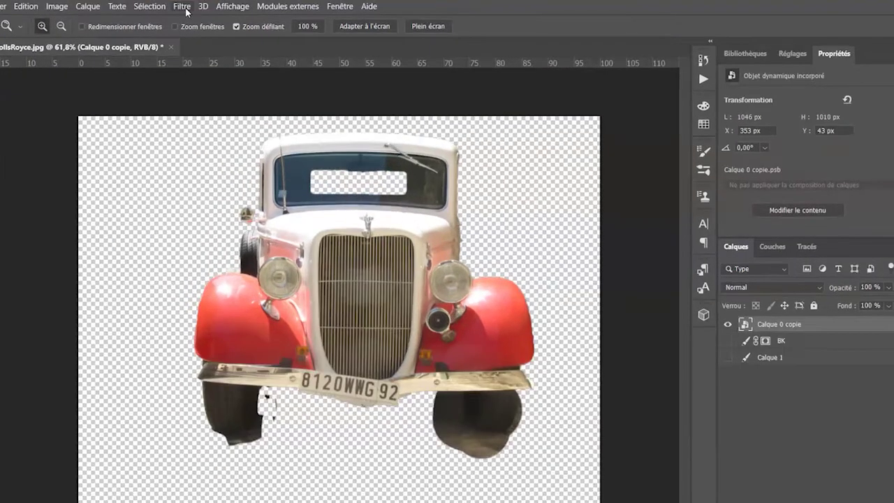
{"action": "left_click", "coordinate": [196, 6]}
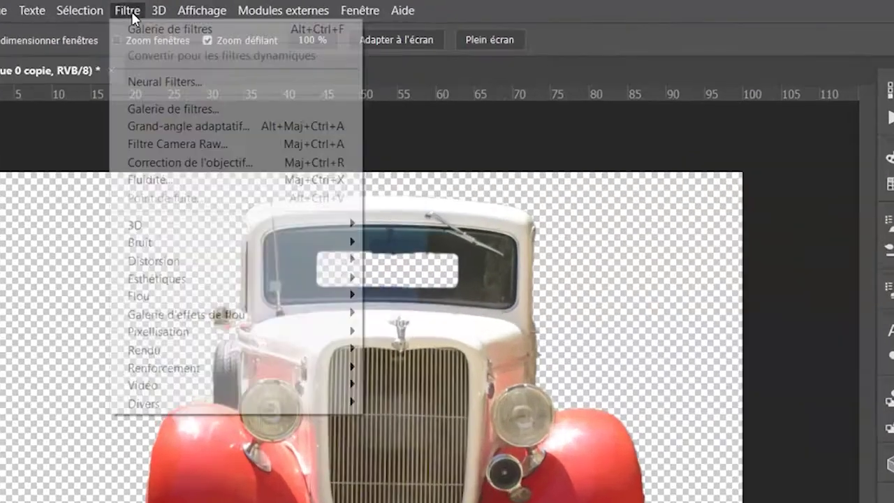
{"action": "left_click", "coordinate": [172, 122]}
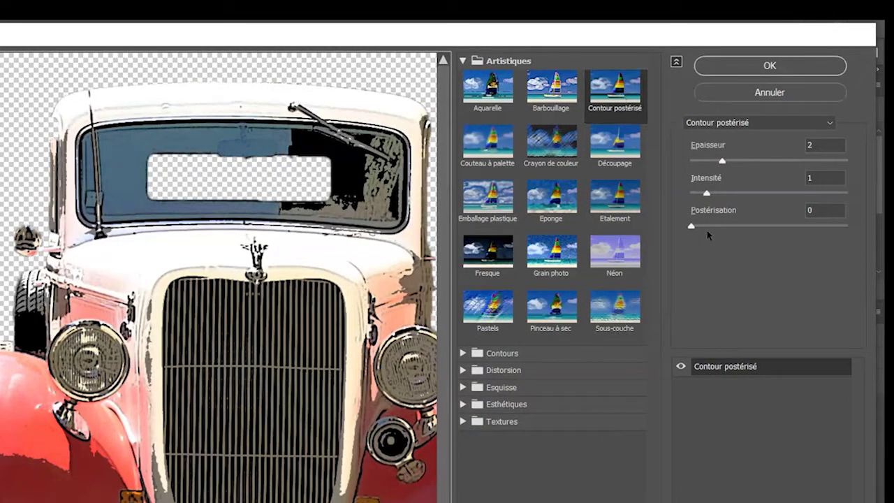
{"action": "left_click_drag", "start_coordinate": [692, 227], "coordinate": [726, 233]}
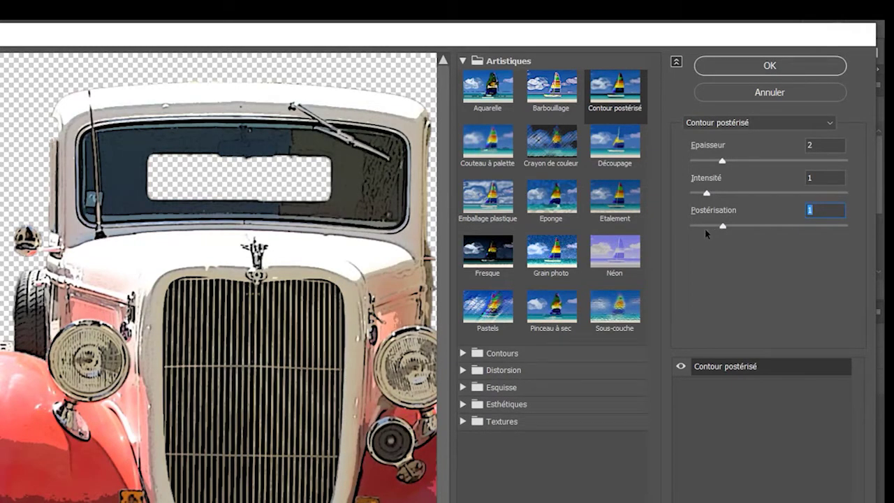
{"action": "left_click_drag", "start_coordinate": [725, 229], "coordinate": [692, 228]}
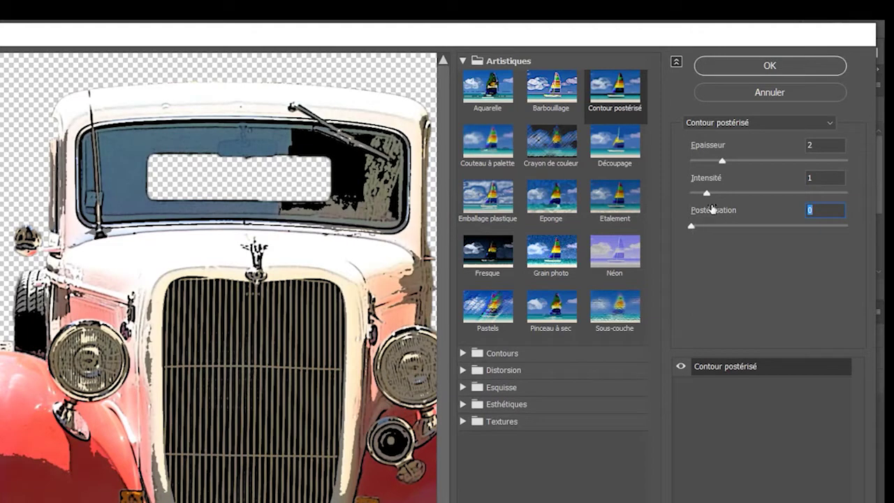
{"action": "left_click", "coordinate": [702, 194]}
{"action": "left_click_drag", "start_coordinate": [701, 196], "coordinate": [692, 194]}
{"action": "left_click", "coordinate": [695, 228]}
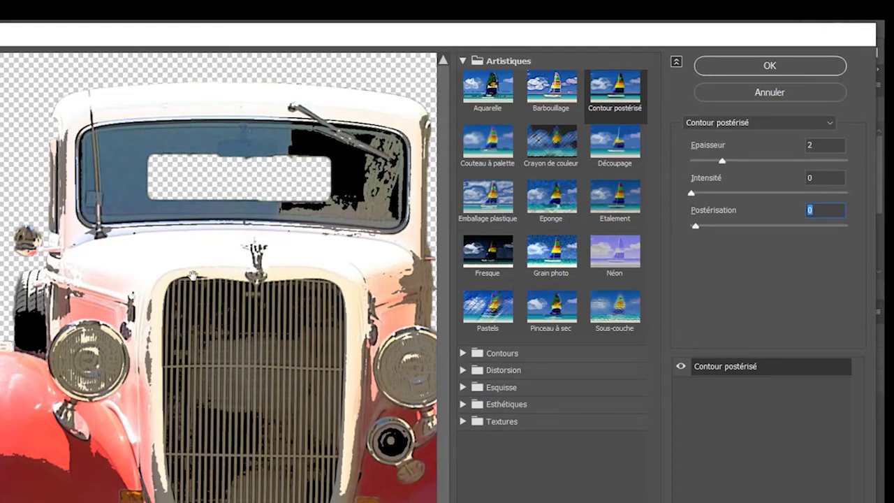
{"action": "left_click", "coordinate": [805, 69]}
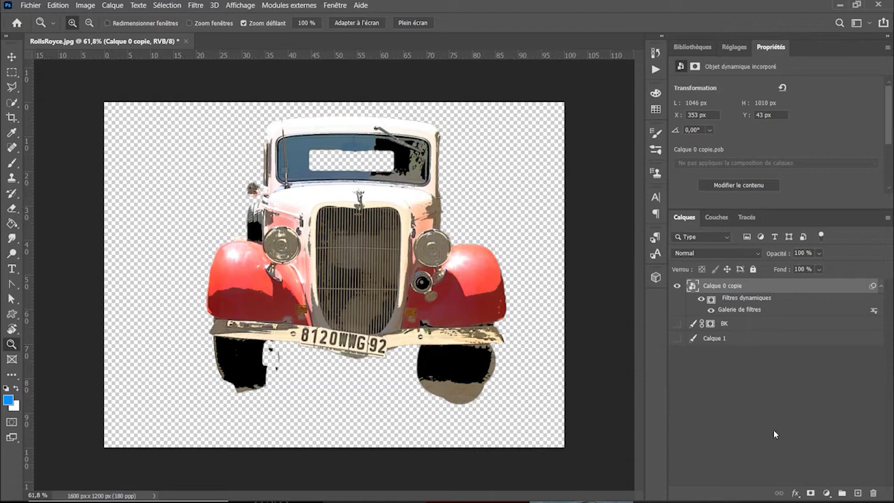
Set the image resolution to 72 pixels/inch in Taille de l'image, giving 640 × 480 px
{"action": "left_click", "coordinate": [85, 6]}
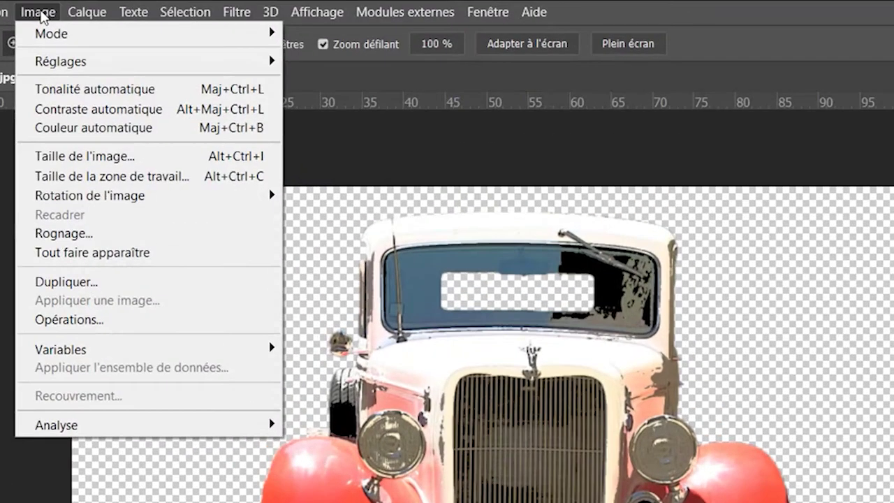
{"action": "left_click", "coordinate": [56, 157]}
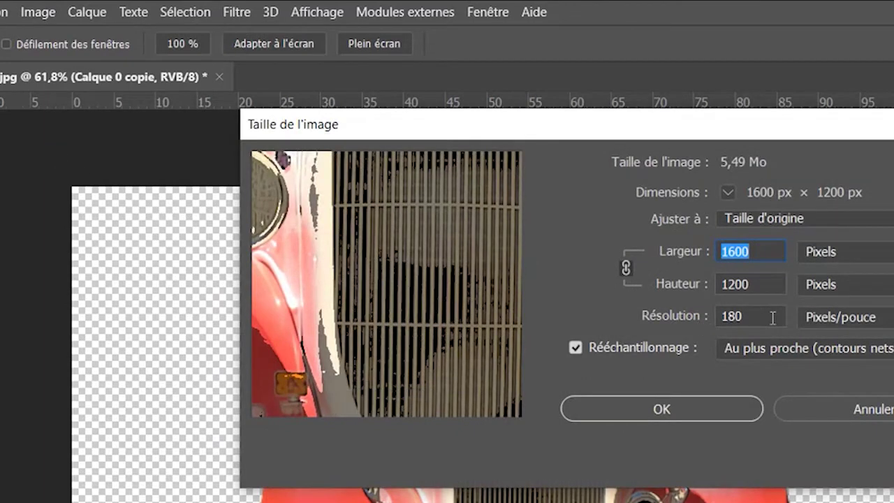
{"action": "left_click_drag", "start_coordinate": [772, 317], "coordinate": [649, 322]}
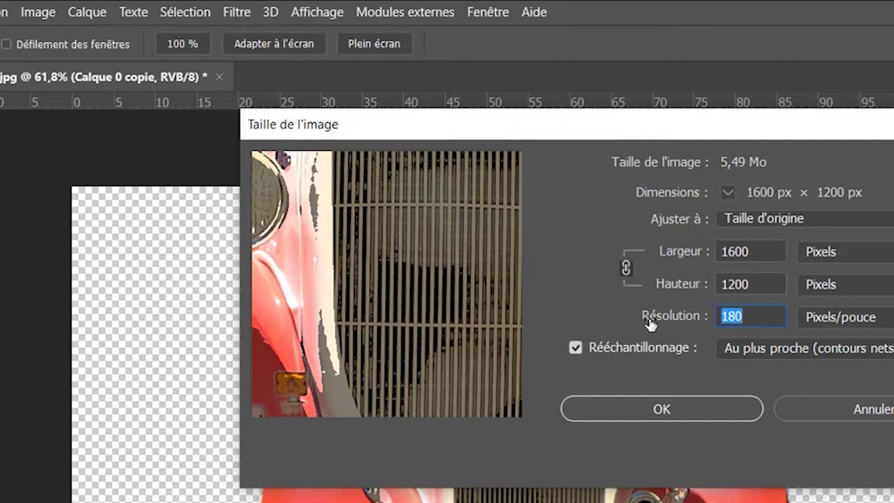
{"action": "type", "text": "72"}
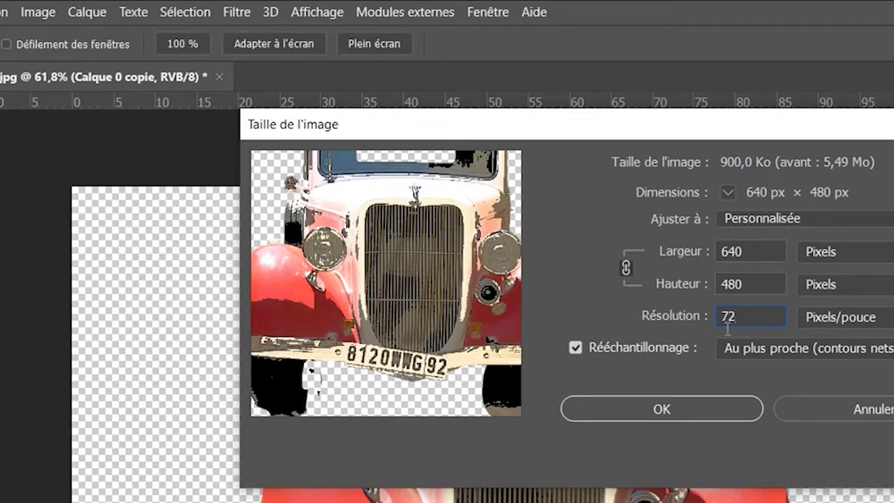
{"action": "left_click", "coordinate": [690, 414]}
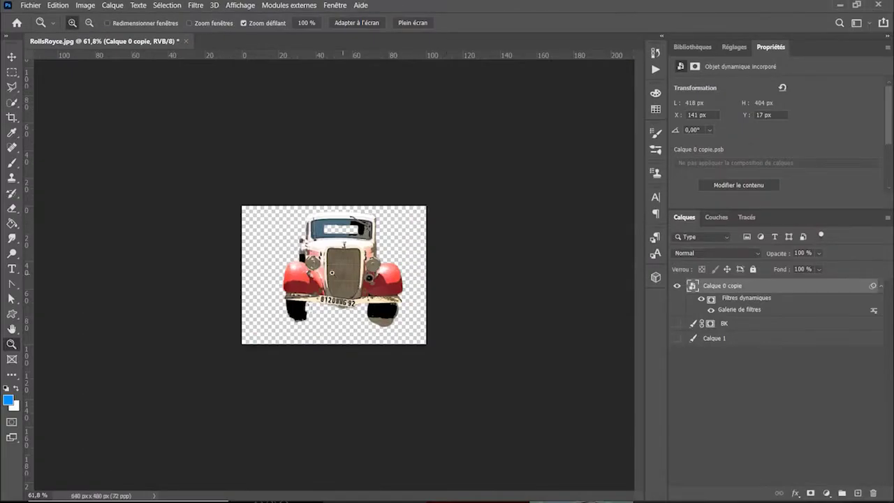
Zoom in so the car fills the window
{"action": "mouse_move", "coordinate": [331, 272]}
{"action": "left_mouse_down"}
{"action": "mouse_move", "coordinate": [375, 279]}
{"action": "mouse_move", "coordinate": [357, 278]}
{"action": "left_mouse_up"}
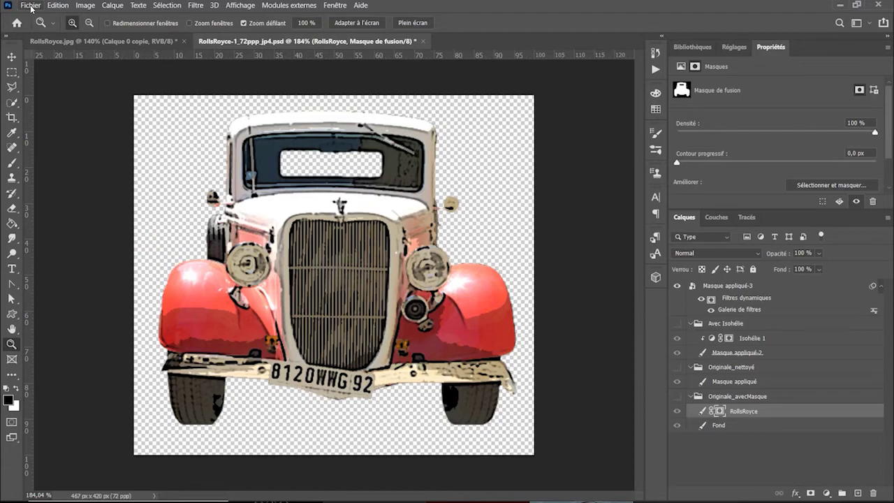
Open File > Export > Save for Web (legacy) to compare the original car with an 8-colour PNG-8 preview
{"action": "left_click", "coordinate": [31, 8]}
{"action": "mouse_move", "coordinate": [133, 300]}
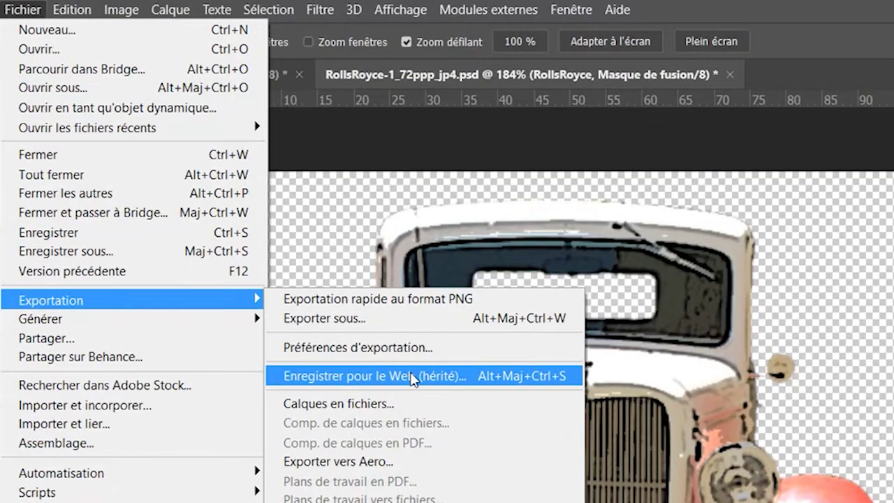
{"action": "left_click", "coordinate": [413, 378]}
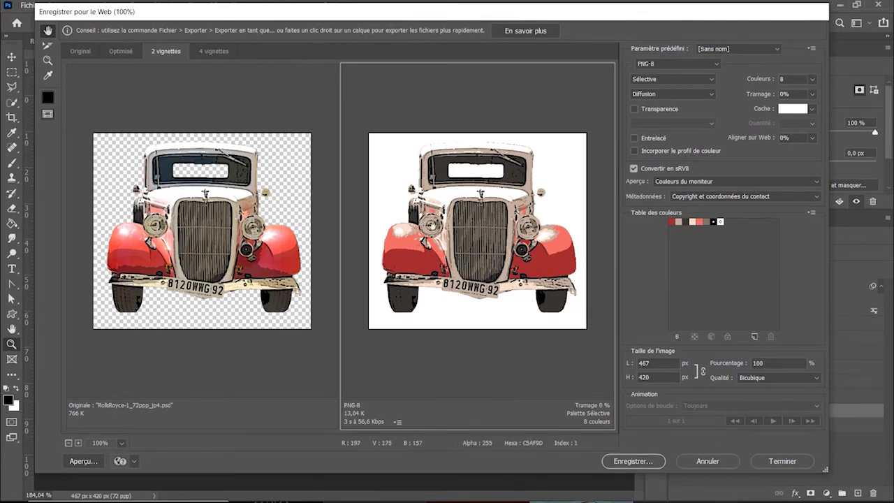
Leave transparency off and zoom both previews to 300% on the left fender and headlight
{"action": "left_click", "coordinate": [634, 108]}
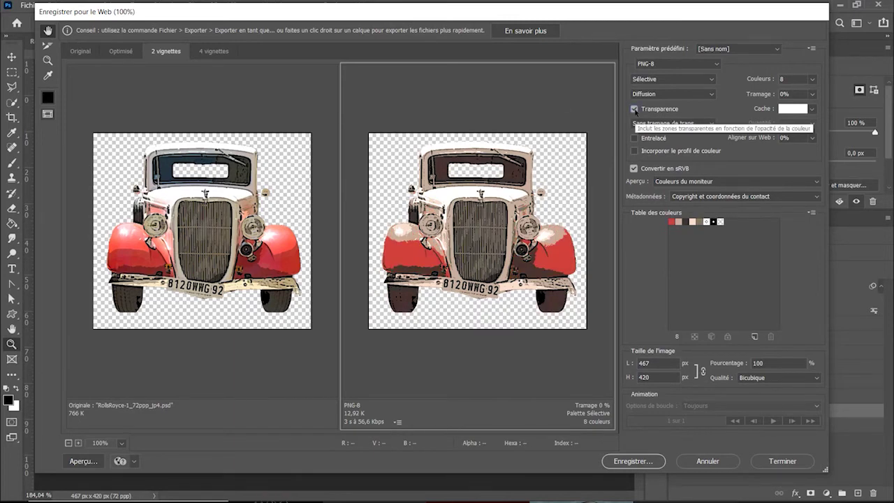
{"action": "left_click", "coordinate": [634, 109]}
{"action": "key", "text": "ctrl+plus"}
{"action": "key", "text": "ctrl+plus"}
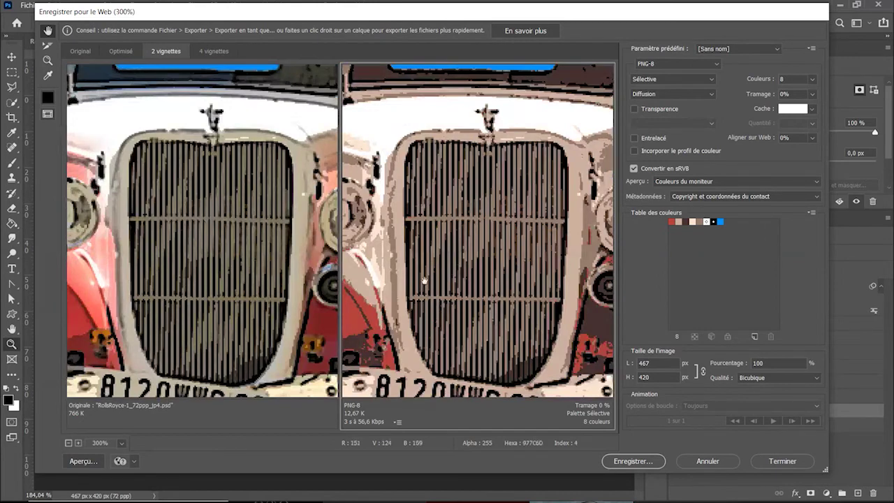
{"action": "left_click_drag", "start_coordinate": [423, 280], "coordinate": [575, 219]}
{"action": "mouse_move", "coordinate": [414, 233]}
{"action": "left_mouse_down"}
{"action": "mouse_move", "coordinate": [463, 261]}
{"action": "mouse_move", "coordinate": [485, 296]}
{"action": "left_mouse_up"}
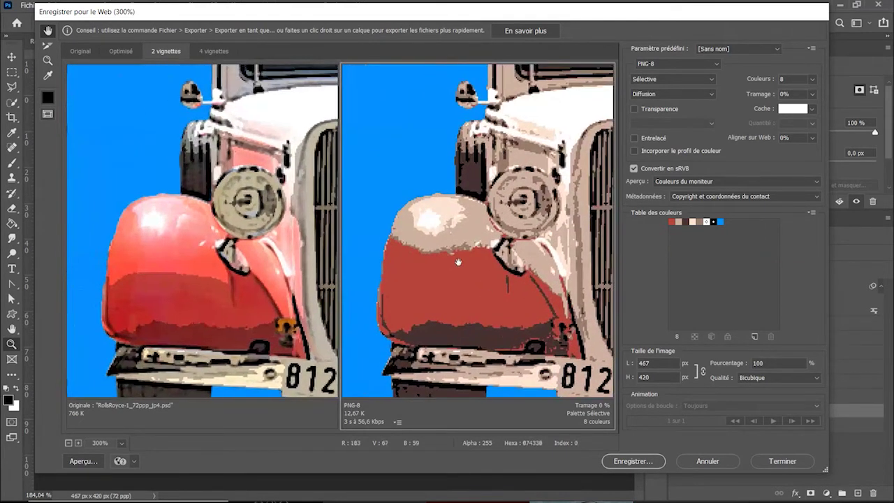
{"action": "left_click_drag", "start_coordinate": [459, 262], "coordinate": [464, 269]}
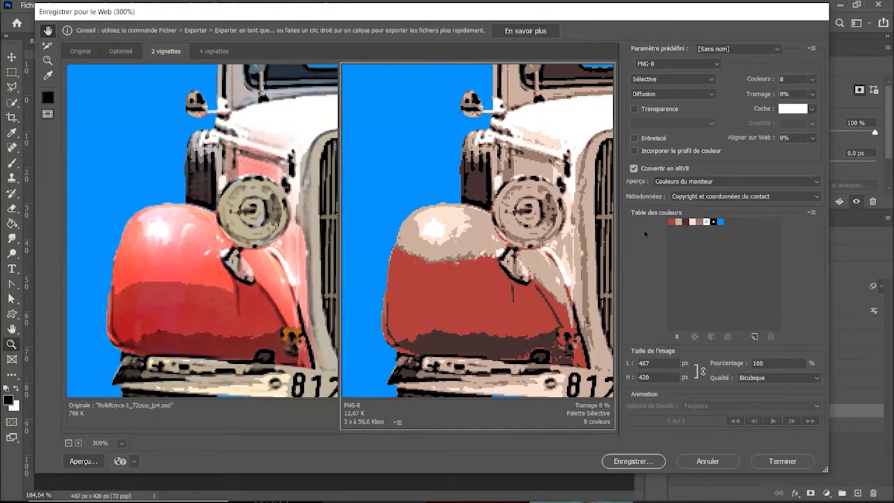
Re-centre the previews on the red fender and headlight, then set dithering to 100%
{"action": "mouse_move", "coordinate": [566, 275]}
{"action": "left_mouse_down"}
{"action": "mouse_move", "coordinate": [382, 275]}
{"action": "mouse_move", "coordinate": [574, 230]}
{"action": "left_mouse_up"}
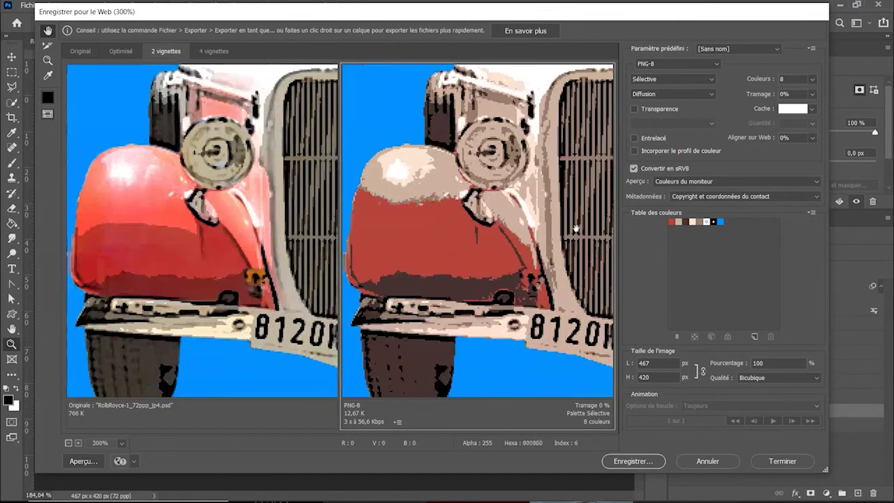
{"action": "mouse_move", "coordinate": [449, 237]}
{"action": "left_mouse_down"}
{"action": "mouse_move", "coordinate": [485, 294]}
{"action": "mouse_move", "coordinate": [475, 269]}
{"action": "left_mouse_up"}
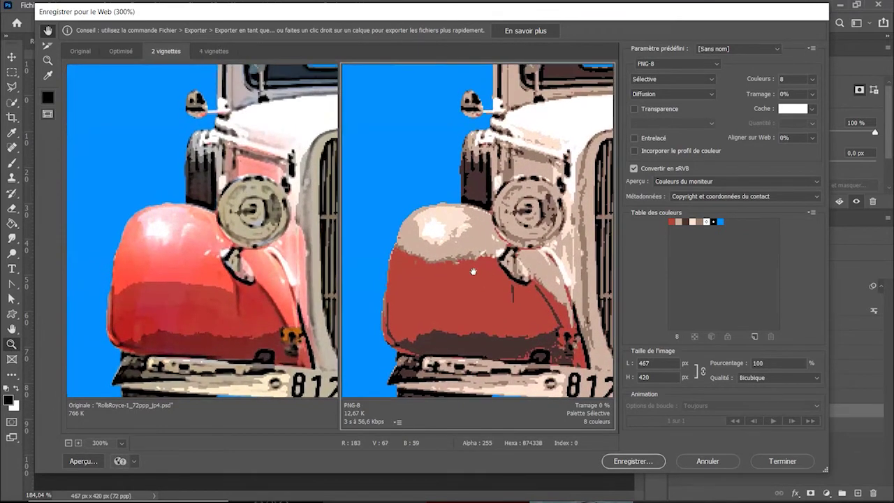
{"action": "left_click", "coordinate": [811, 94]}
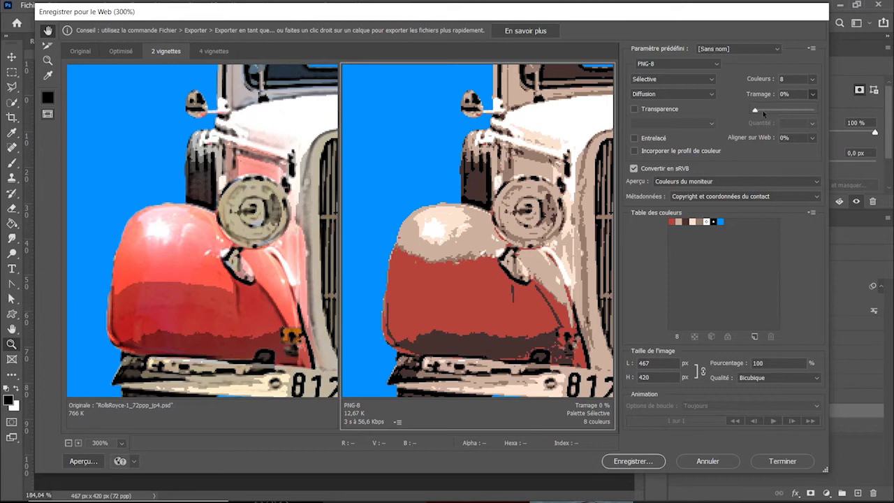
{"action": "left_click_drag", "start_coordinate": [756, 111], "coordinate": [813, 112]}
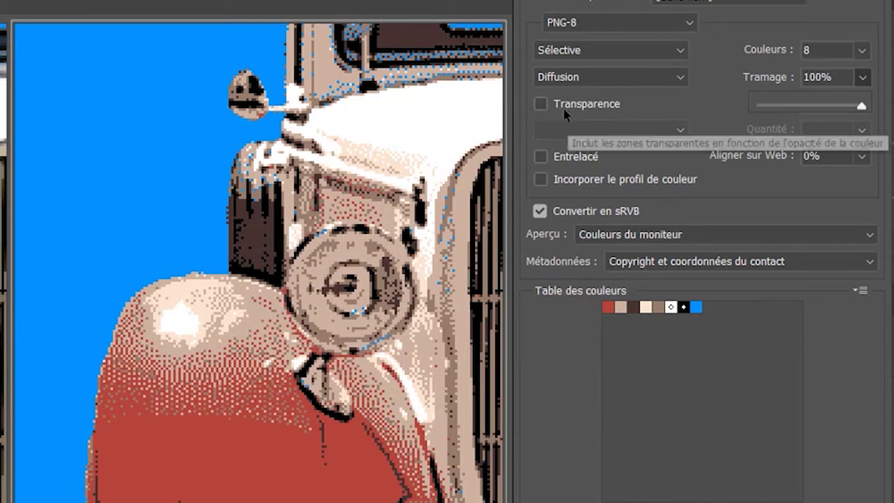
Test transparency on and off, leave it off, and lower dithering from 100% to 0%
{"action": "left_click", "coordinate": [544, 105]}
{"action": "left_click", "coordinate": [542, 103]}
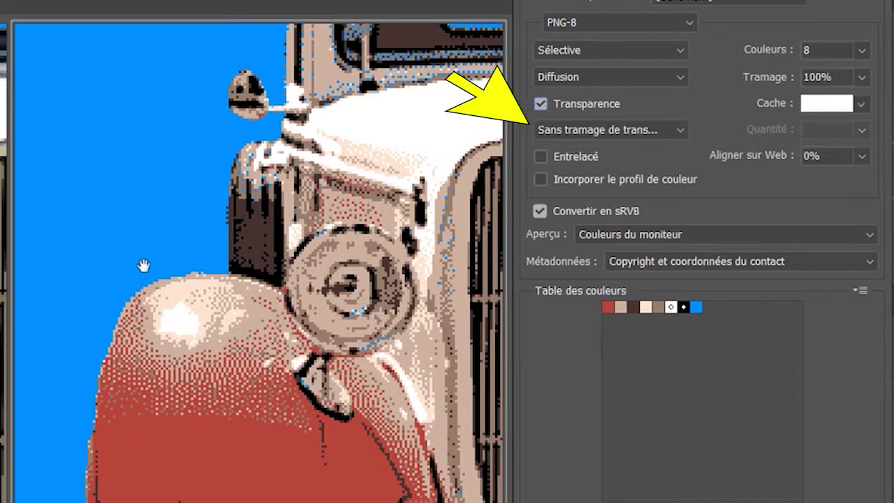
{"action": "left_click", "coordinate": [541, 103]}
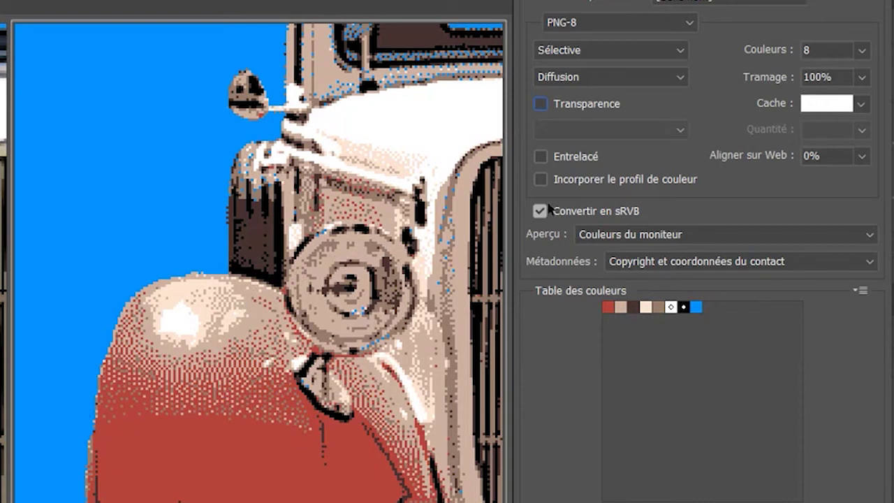
{"action": "left_click", "coordinate": [863, 77]}
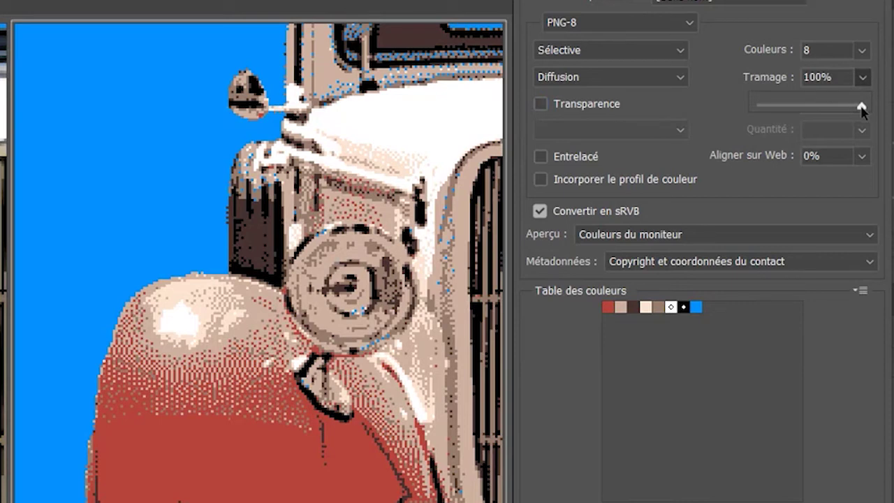
{"action": "left_click_drag", "start_coordinate": [862, 106], "coordinate": [726, 108]}
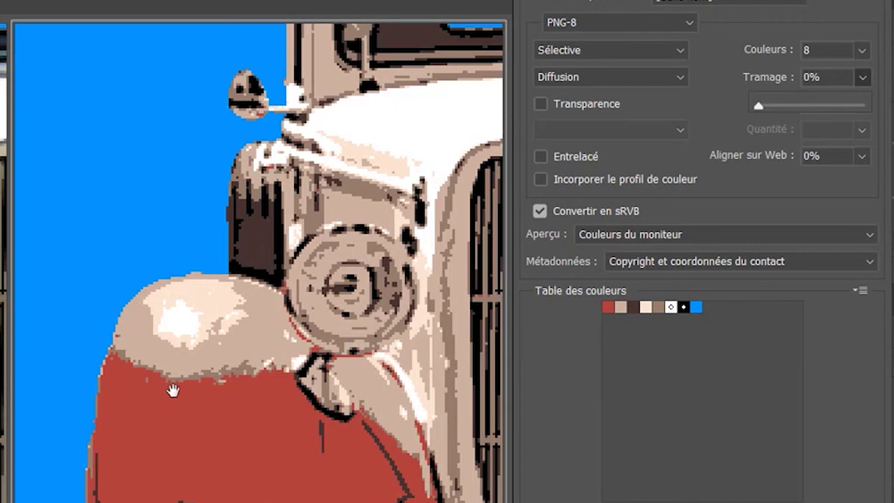
Try a 4-colour palette, return to 8 colours, and start saving the optimised PNG-8
{"action": "left_click", "coordinate": [862, 51]}
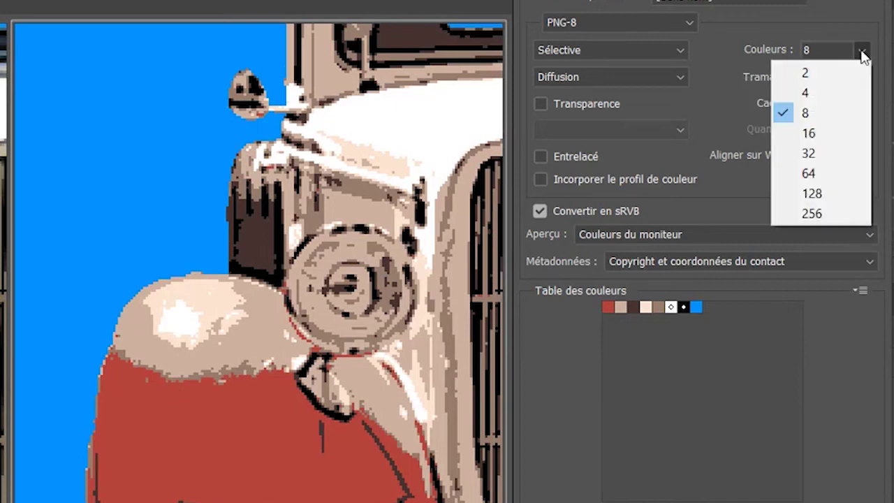
{"action": "left_click", "coordinate": [822, 93]}
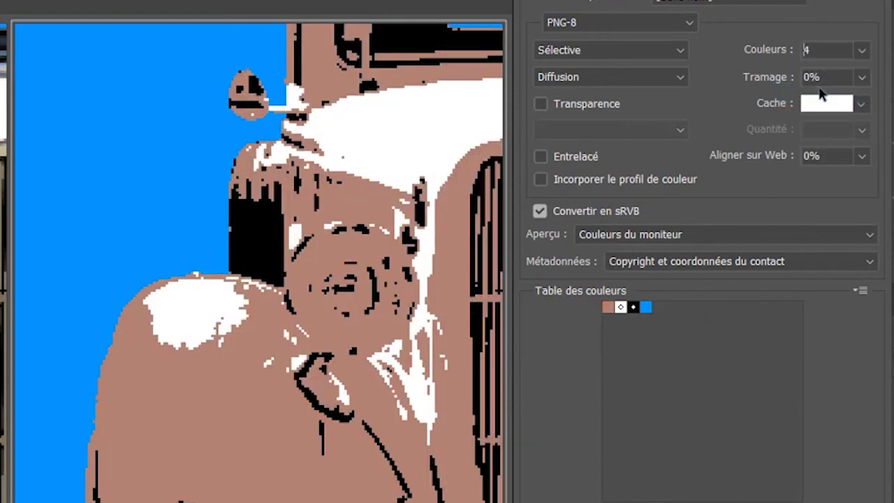
{"action": "left_click", "coordinate": [869, 53]}
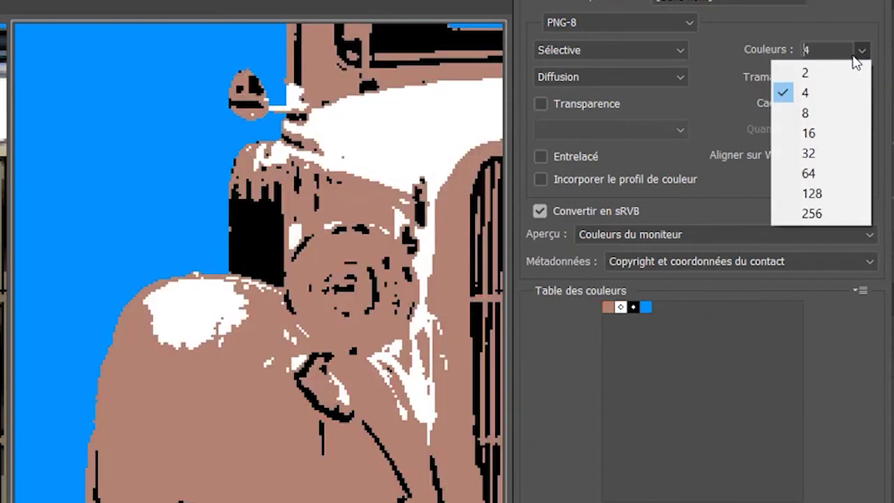
{"action": "left_click", "coordinate": [824, 114]}
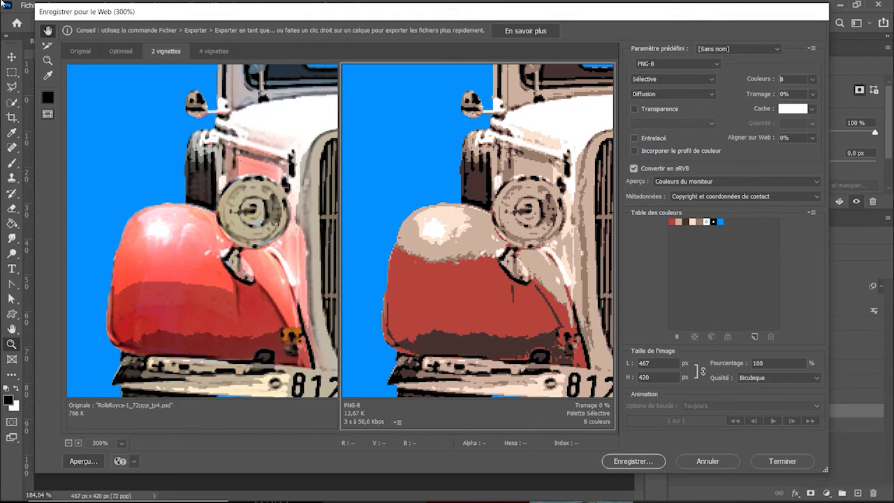
{"action": "key", "text": "Return"}
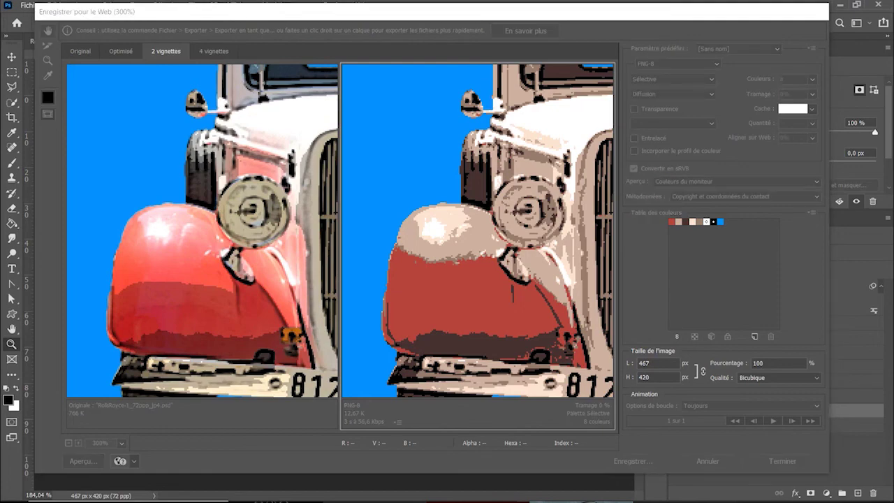